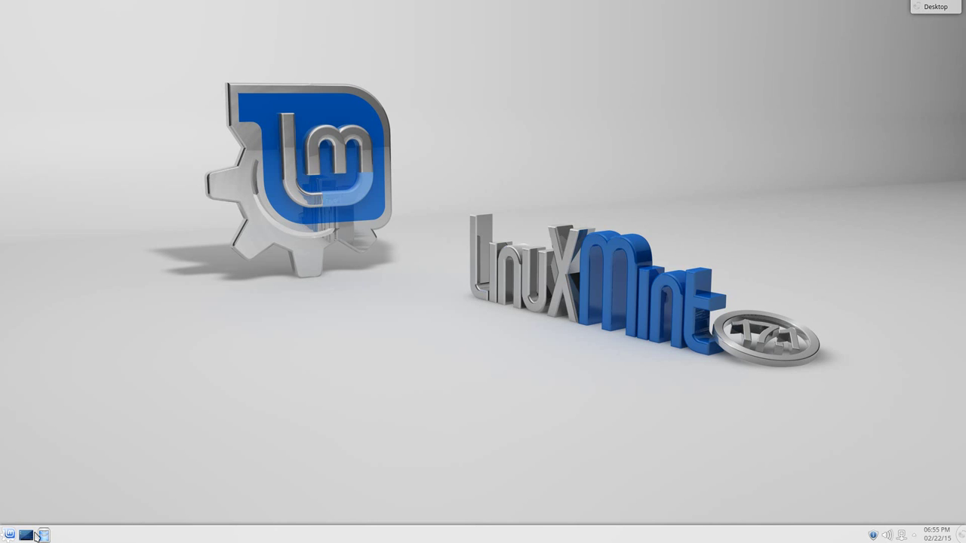
# Step: Copy Tux.png from the home Pictures folder onto the desktop using Dolphin, and close the file manager
pyautogui.click(42, 535)
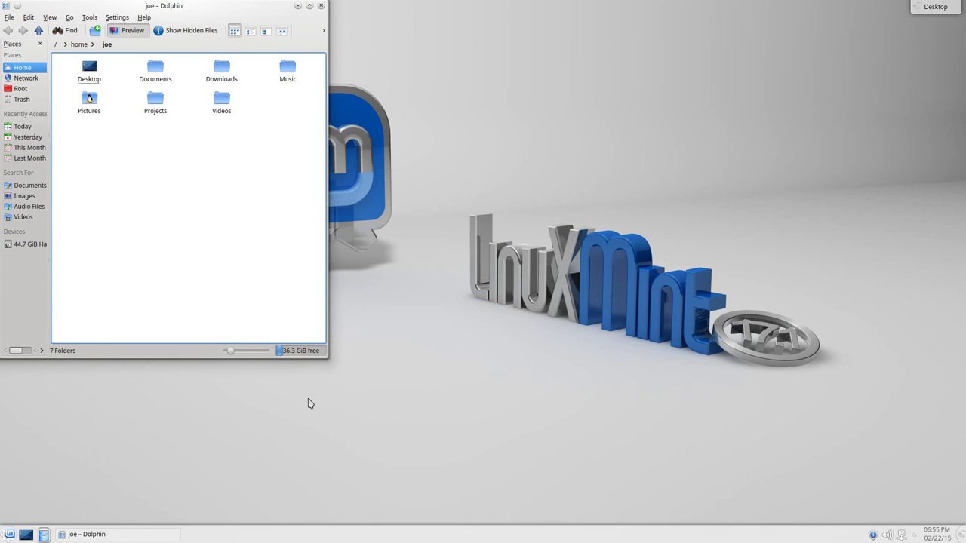
pyautogui.moveTo(196, 6); pyautogui.dragTo(347, 101)
pyautogui.click(242, 196)
pyautogui.doubleClick(241, 196)
pyautogui.moveTo(232, 162); pyautogui.dragTo(68, 85)
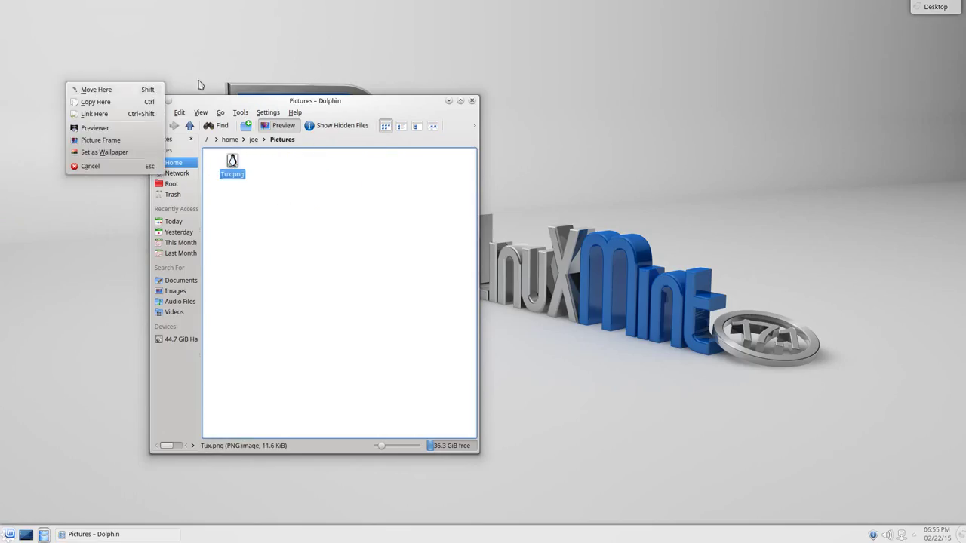
pyautogui.click(122, 104)
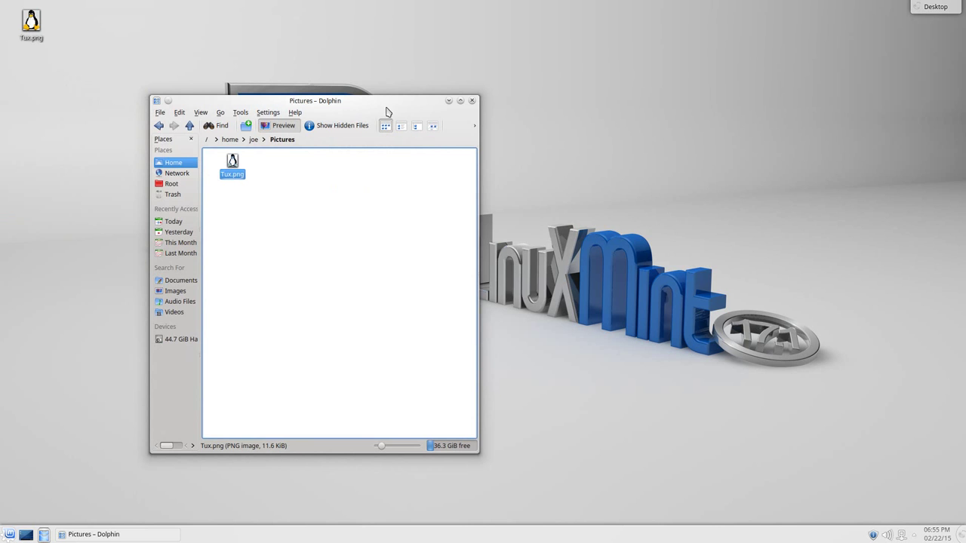
pyautogui.click(472, 101)
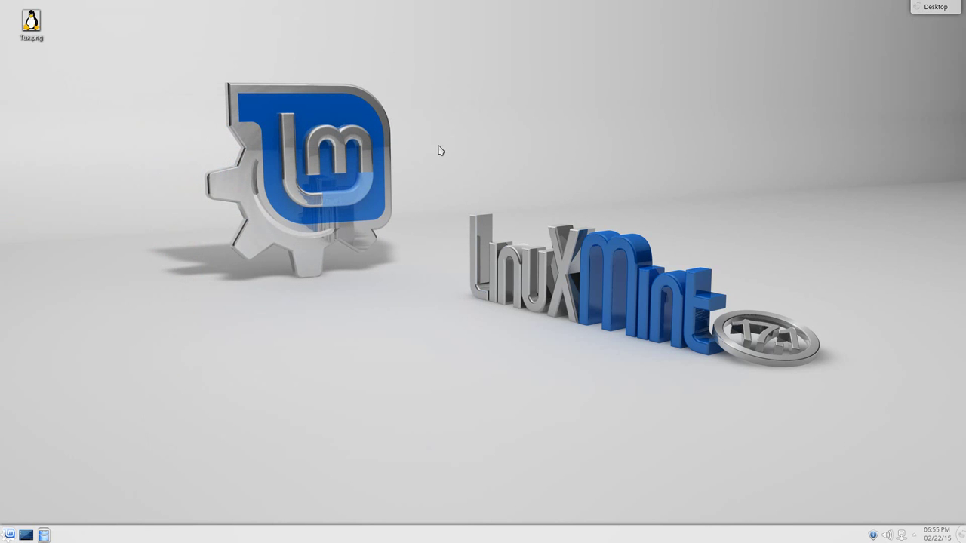
# Step: View the desktop copy of Tux.png in its default image viewer, and close the viewer
pyautogui.click(31, 23)
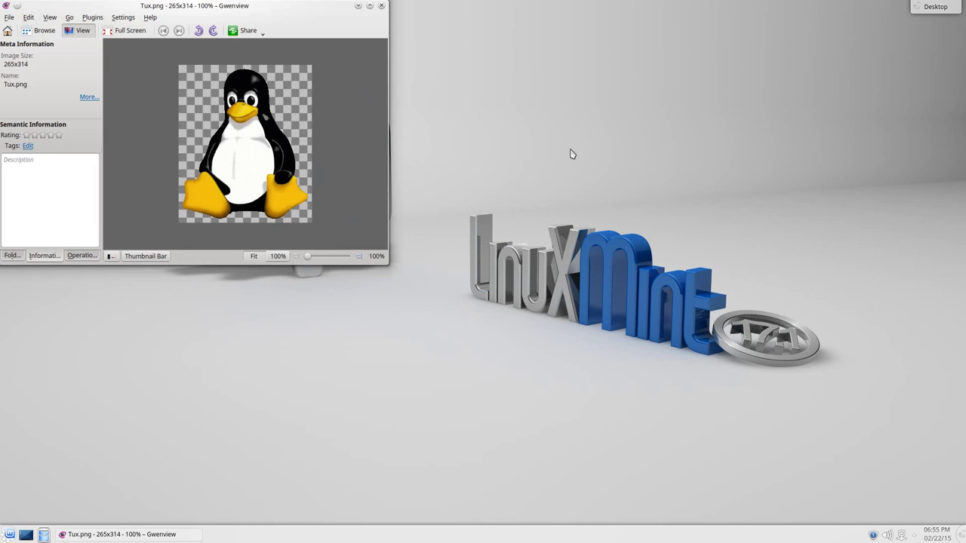
pyautogui.moveTo(343, 33); pyautogui.dragTo(556, 142)
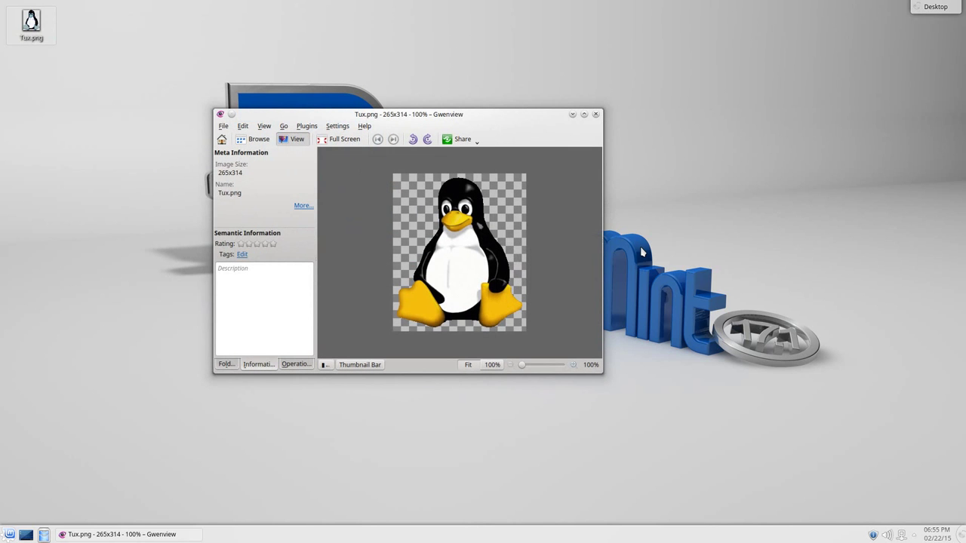
pyautogui.click(596, 114)
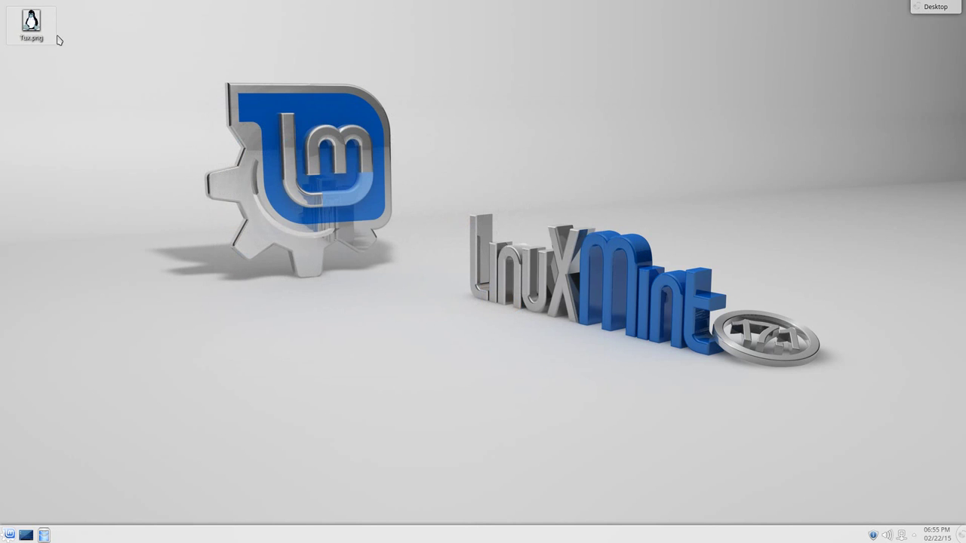
# Step: Open the desktop's Tux.png with GIMP Image Editor
pyautogui.rightClick(33, 29)
pyautogui.moveTo(104, 119)
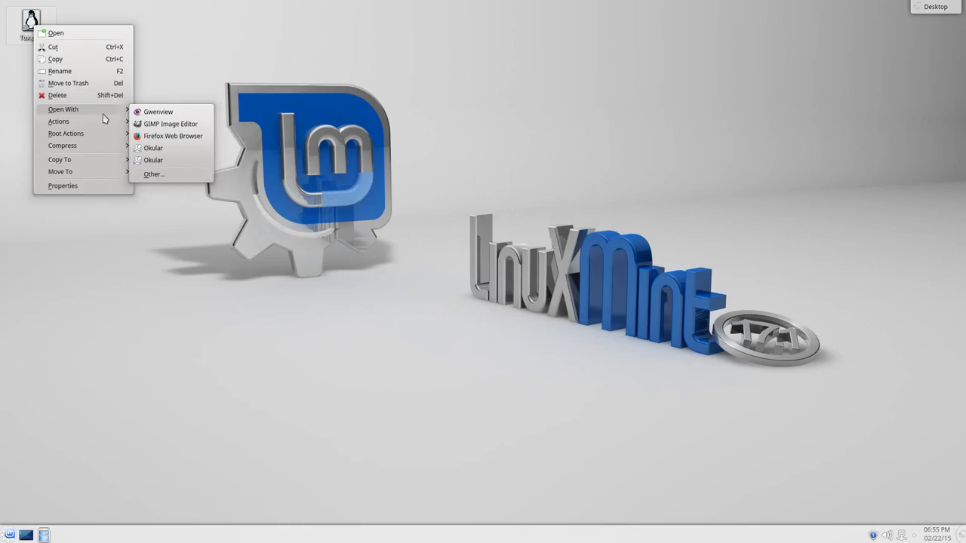
pyautogui.click(152, 124)
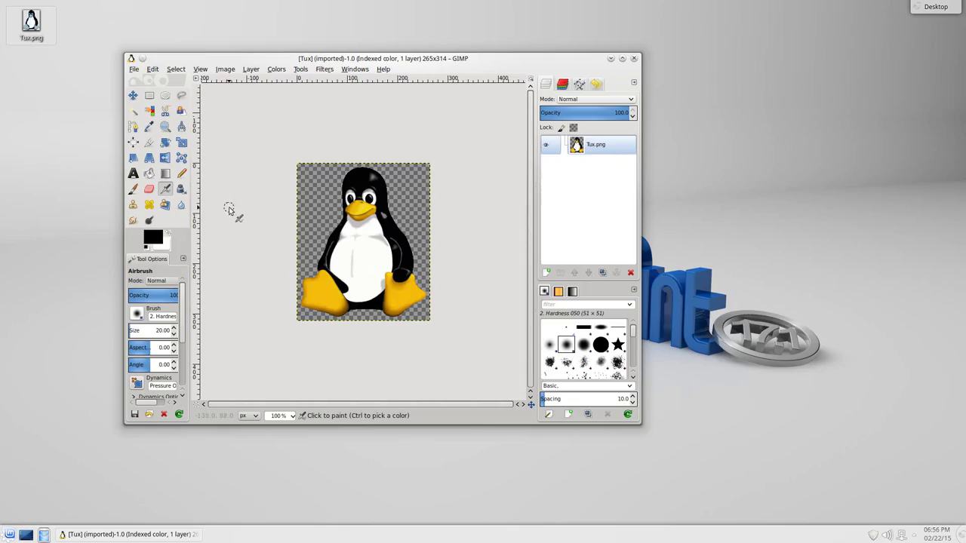
# Step: Launch LibreOffice Calc from the Office applications category
pyautogui.click(9, 535)
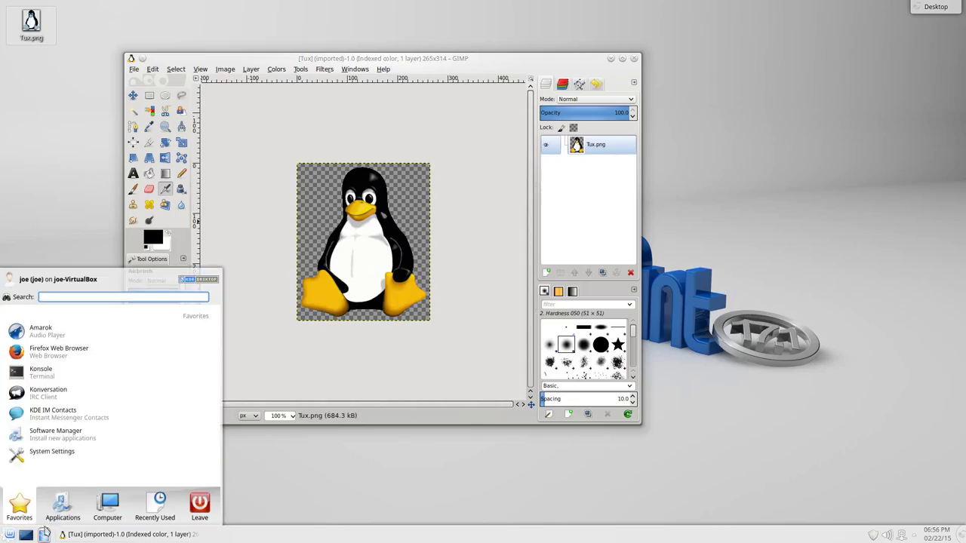
pyautogui.click(60, 507)
pyautogui.click(60, 413)
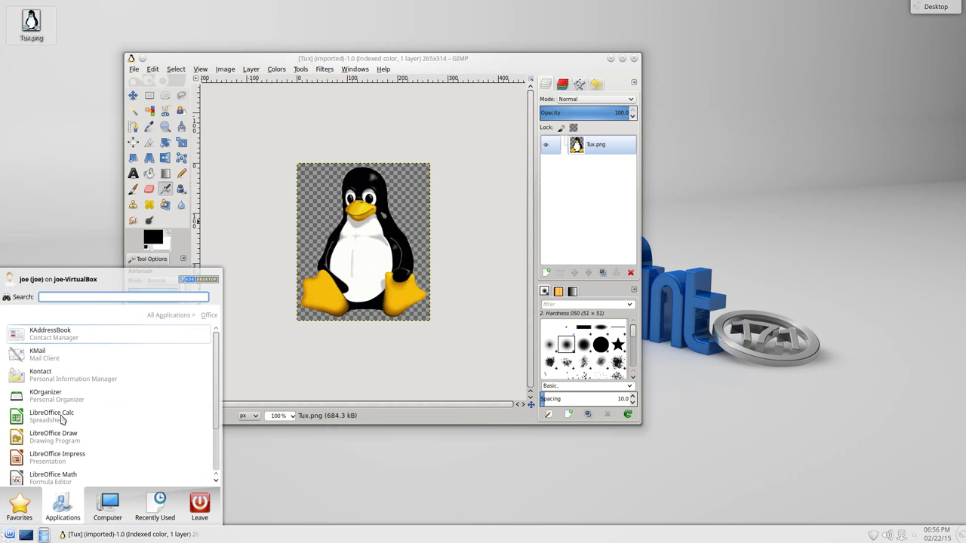
pyautogui.click(74, 414)
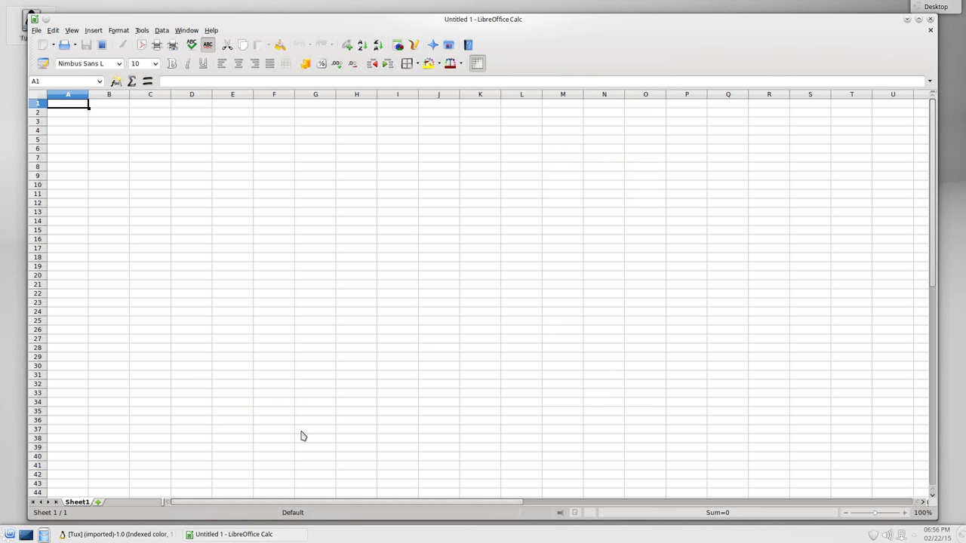
# Step: Enter the numbers 234, 56, 897, 96, 3 and 5 into cells A2 to A7
pyautogui.press('Down')
pyautogui.write('234')
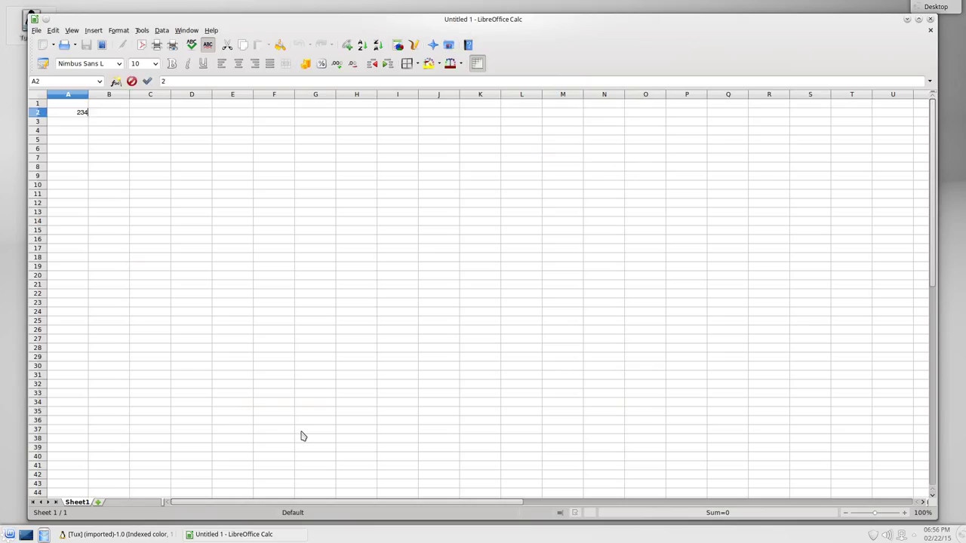
pyautogui.press('Return')
pyautogui.write('56')
pyautogui.press('Return')
pyautogui.write('897')
pyautogui.press('Return')
pyautogui.write('96')
pyautogui.press('Return')
pyautogui.write('3')
pyautogui.press('Return')
pyautogui.write('5')
pyautogui.press('Return')
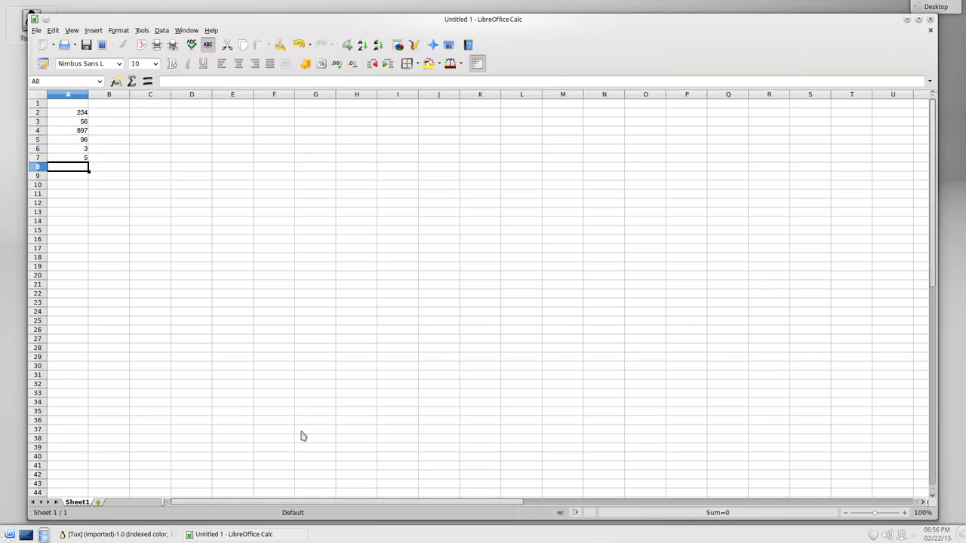
# Step: Add the formula =sum(A2:A7) in cell A8 to total the column of numbers
pyautogui.write('=sum(')
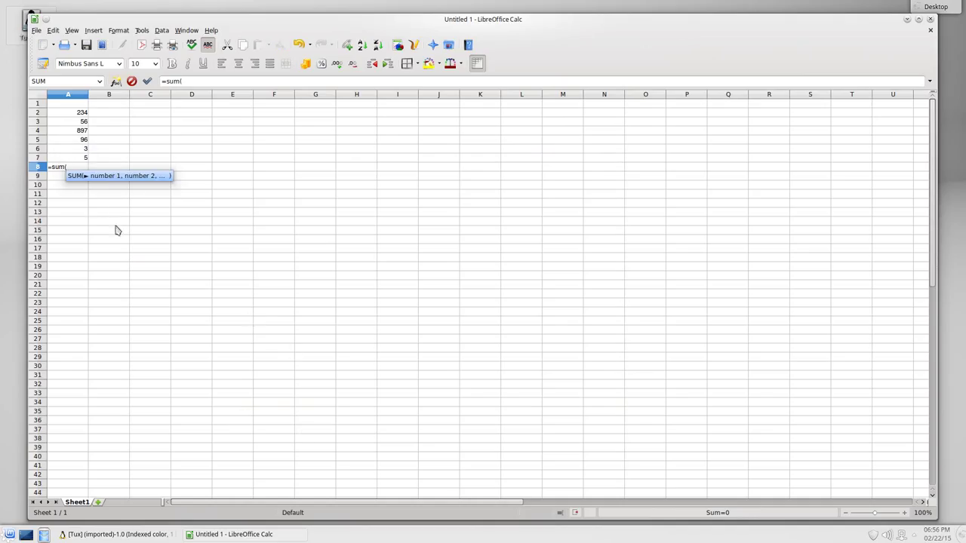
pyautogui.moveTo(86, 157); pyautogui.dragTo(86, 115)
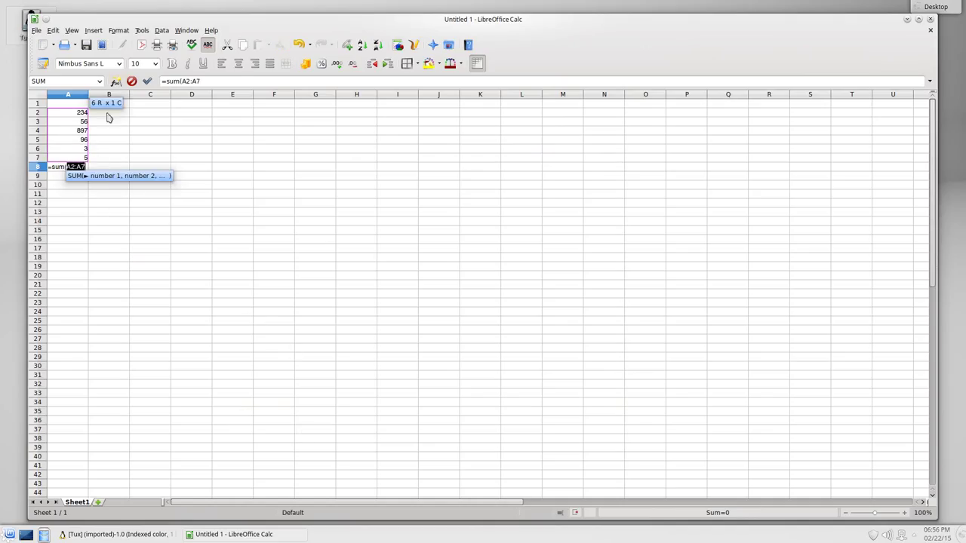
pyautogui.click(239, 81)
pyautogui.write(')')
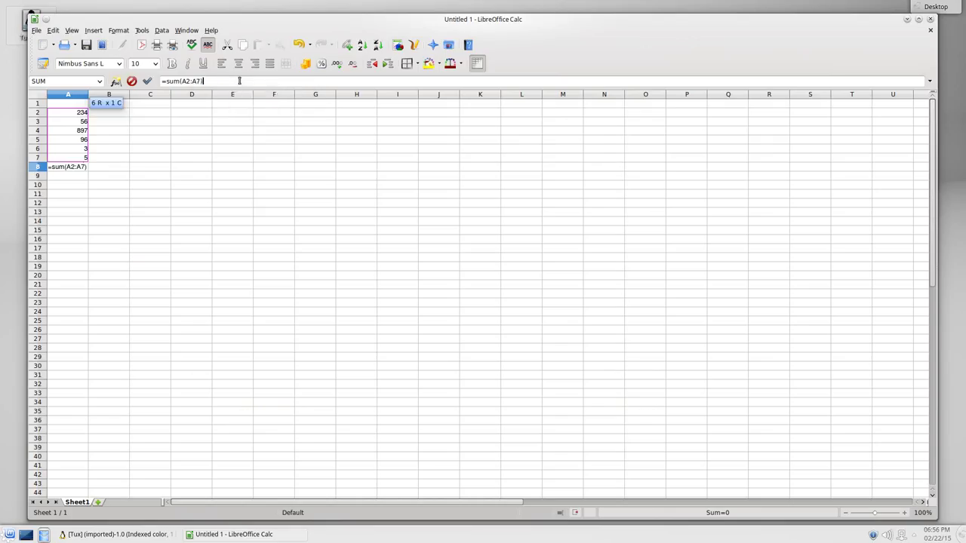
pyautogui.press('Return')
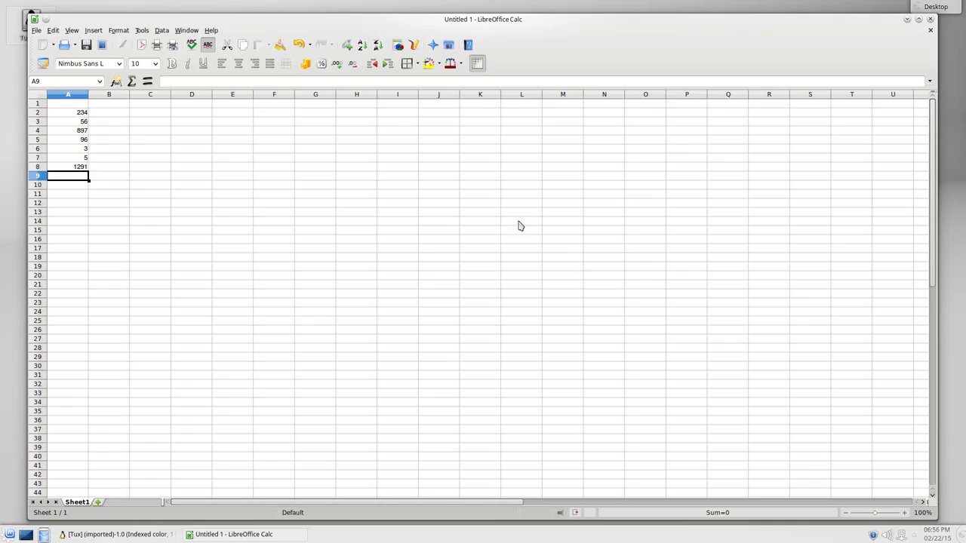
# Step: Check the LibreOffice version information, and close the information window
pyautogui.click(211, 31)
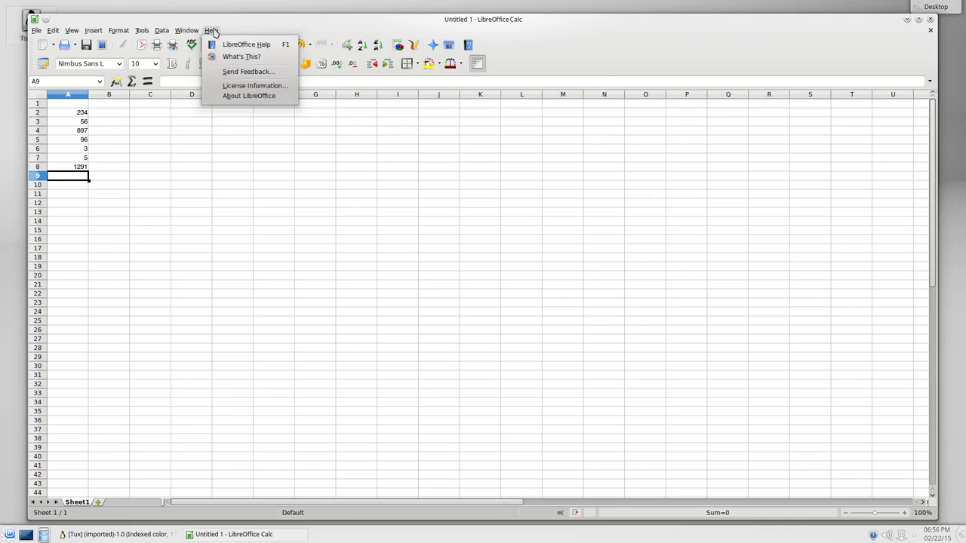
pyautogui.click(241, 96)
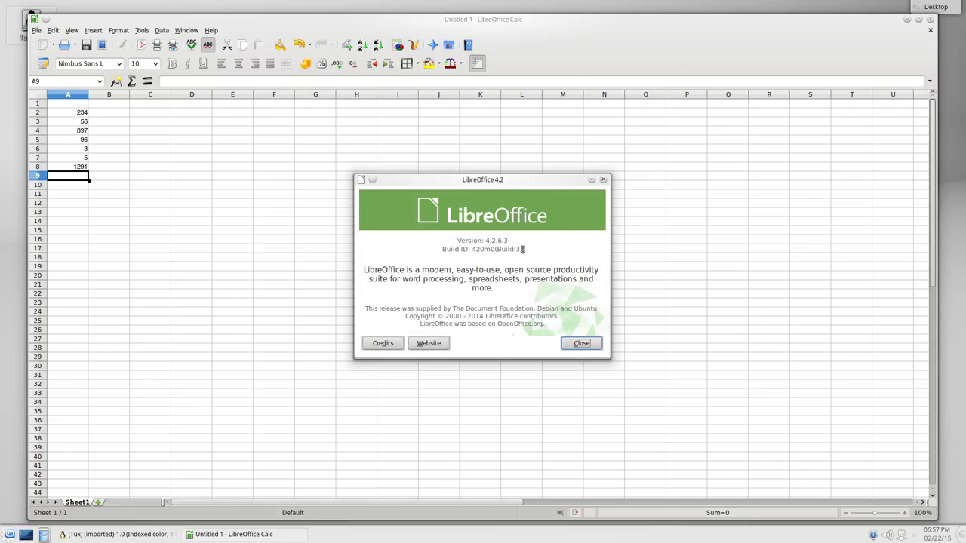
pyautogui.click(587, 343)
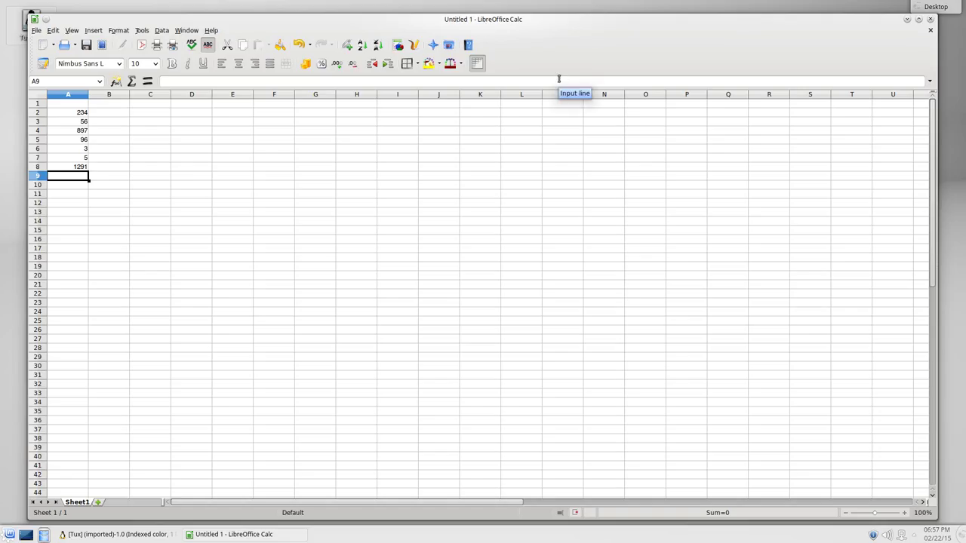
# Step: Close the Calc spreadsheet without saving it, and close GIMP
pyautogui.click(930, 19)
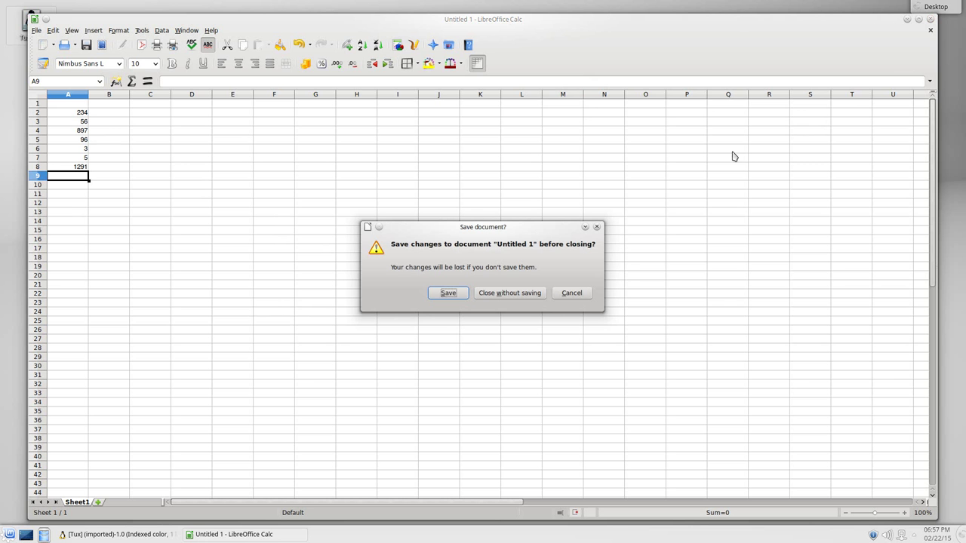
pyautogui.click(505, 292)
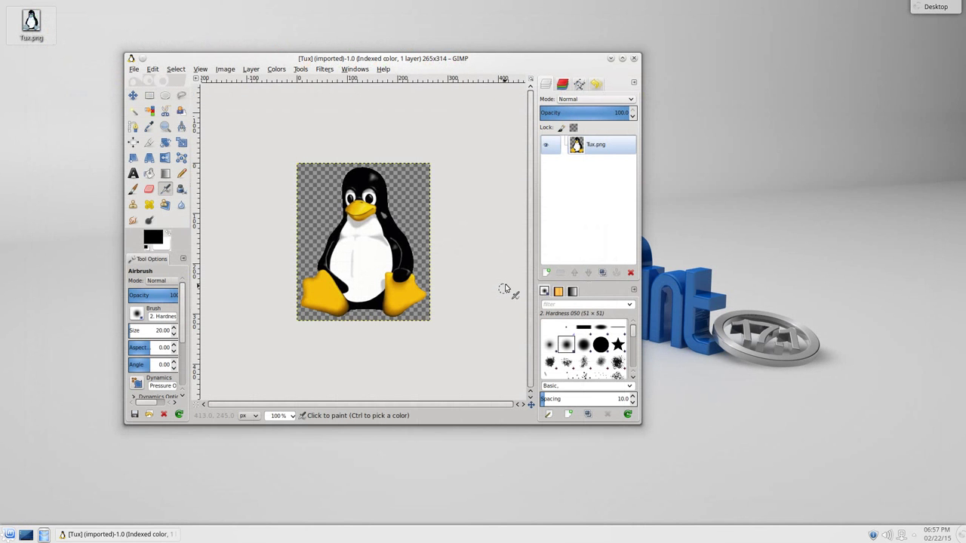
pyautogui.click(634, 58)
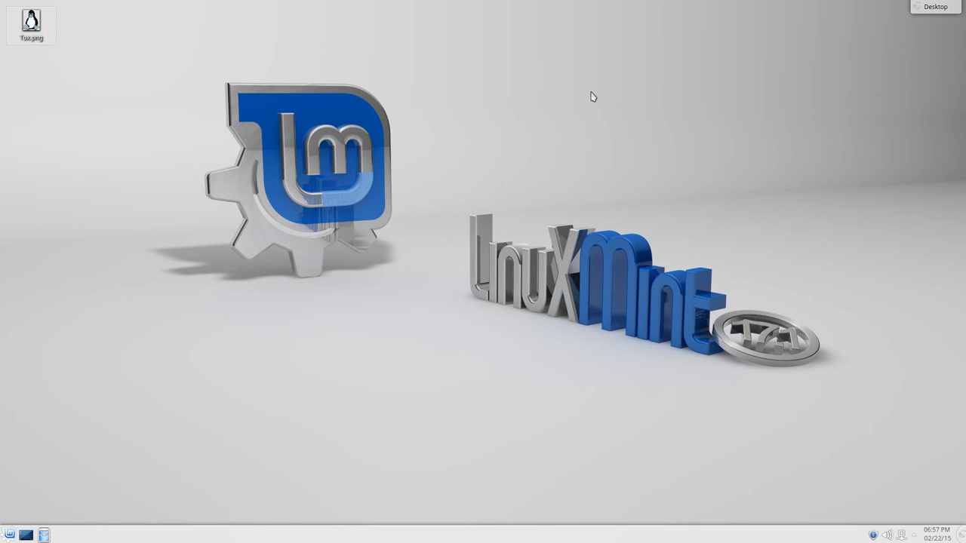
# Step: Launch LibreOffice Impress from the Office applications to view its blank presentation, and close it
pyautogui.click(12, 535)
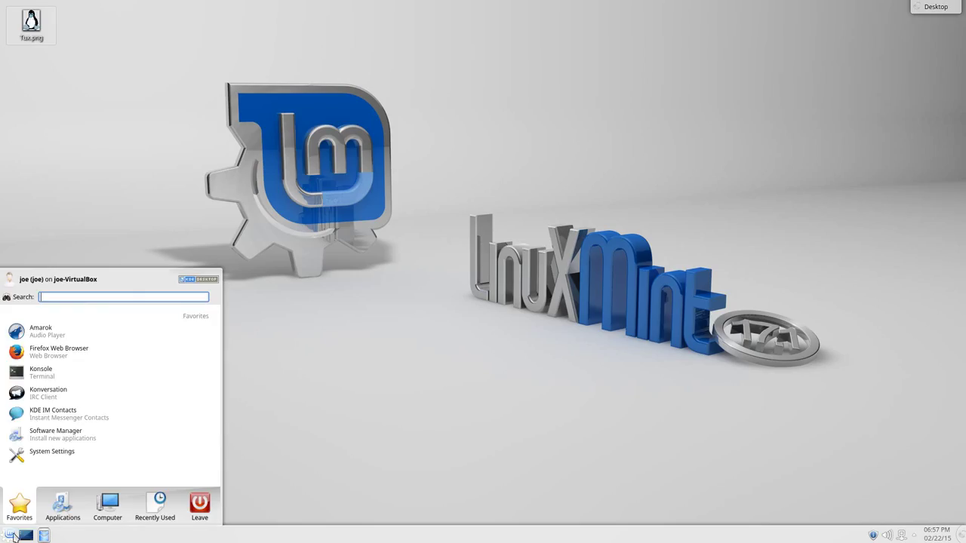
pyautogui.click(68, 509)
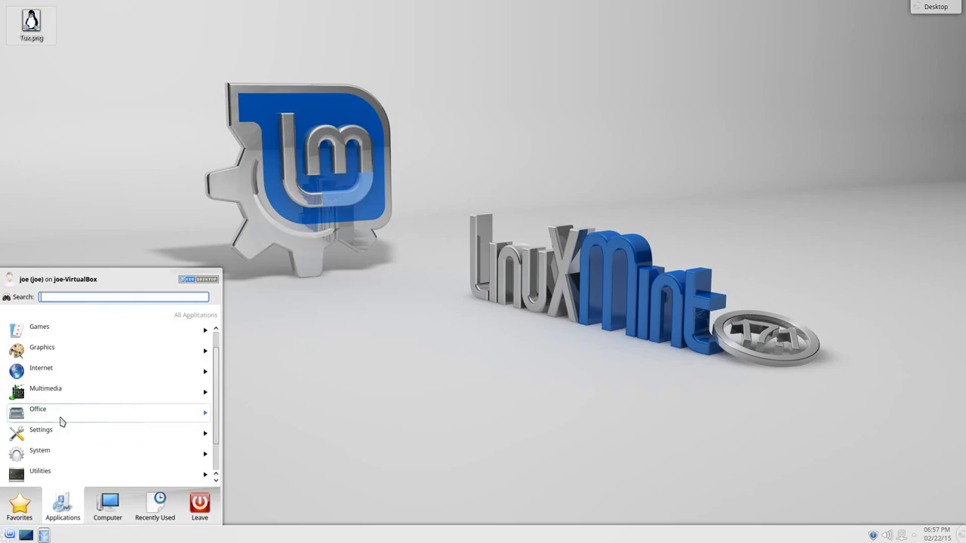
pyautogui.click(62, 421)
pyautogui.scroll(-1, 70, 416)
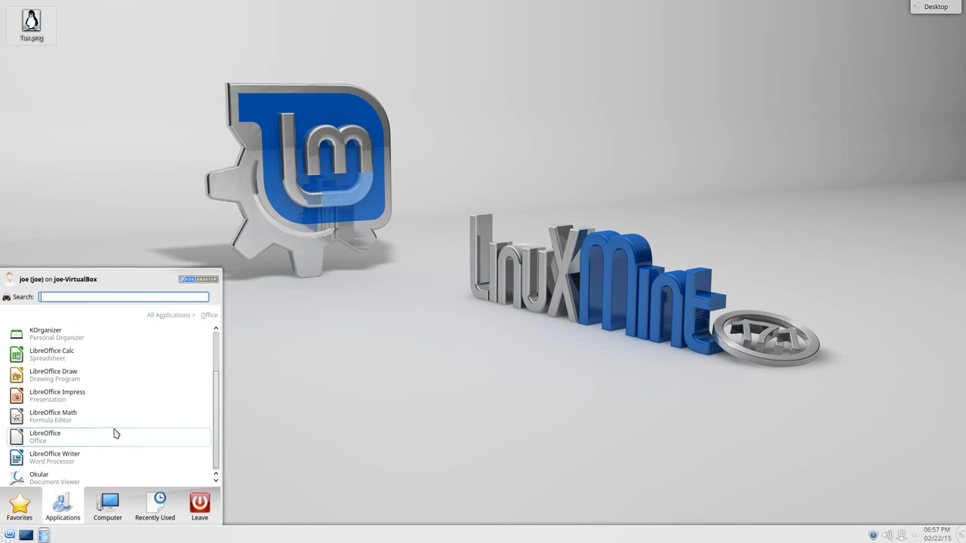
pyautogui.click(86, 397)
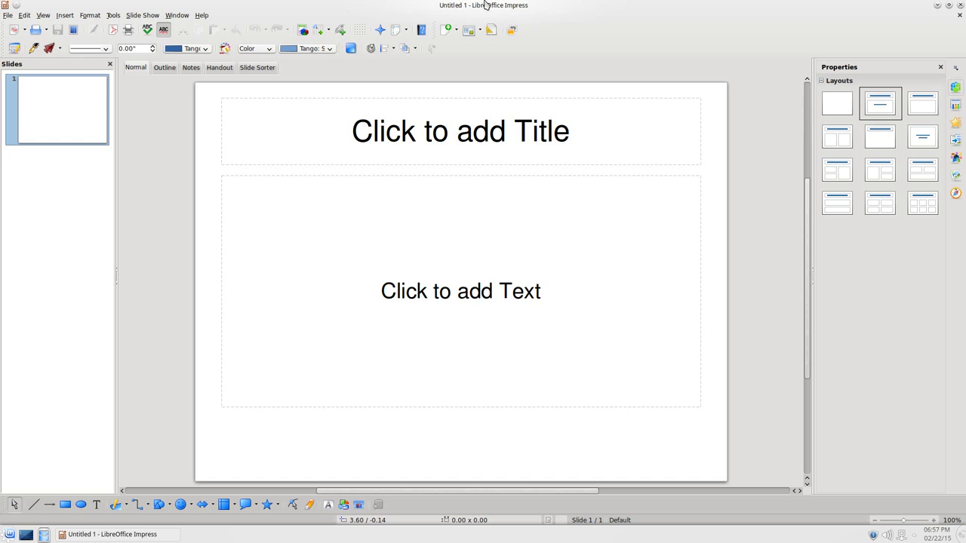
pyautogui.click(961, 6)
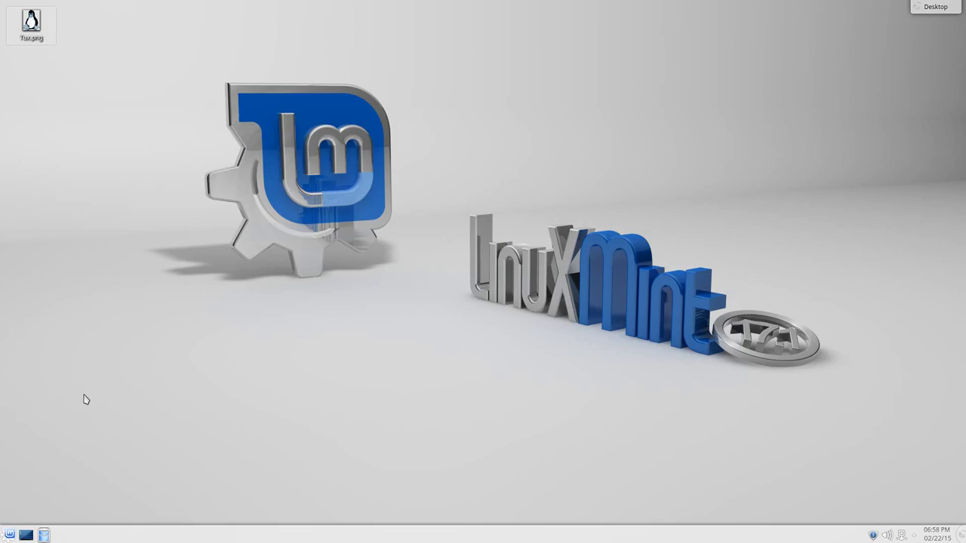
# Step: Launch the Software Manager from the favorite applications, authorizing it with the account password
pyautogui.click(9, 535)
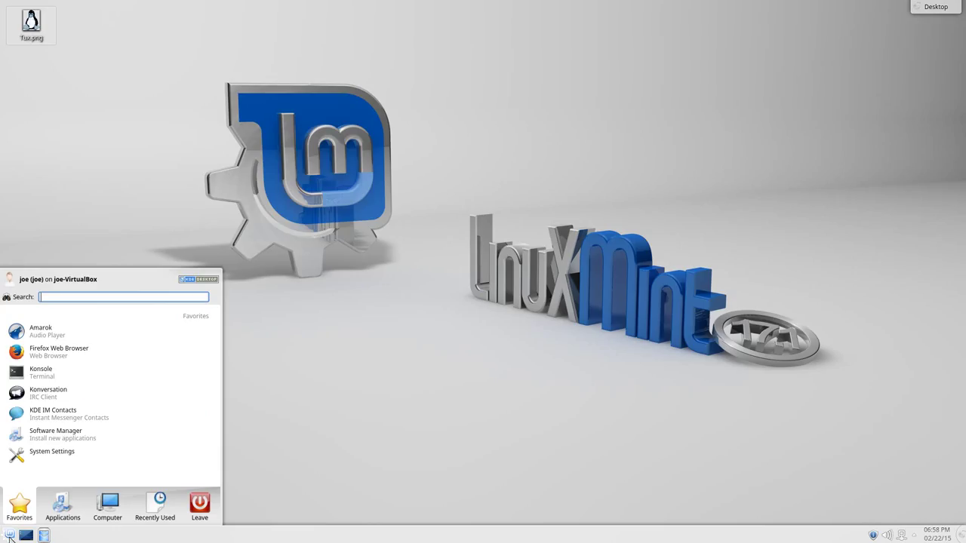
pyautogui.click(95, 437)
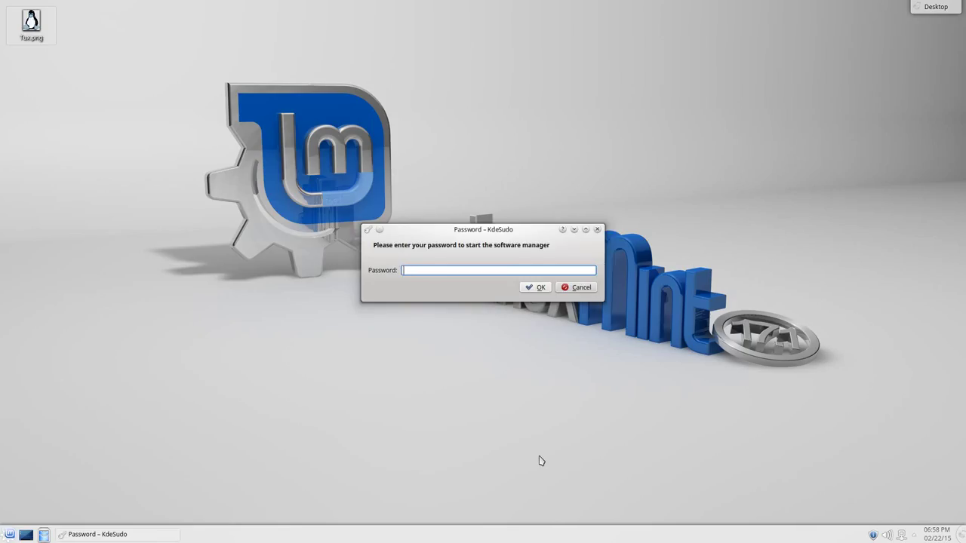
pyautogui.write('****************')
pyautogui.click(540, 287)
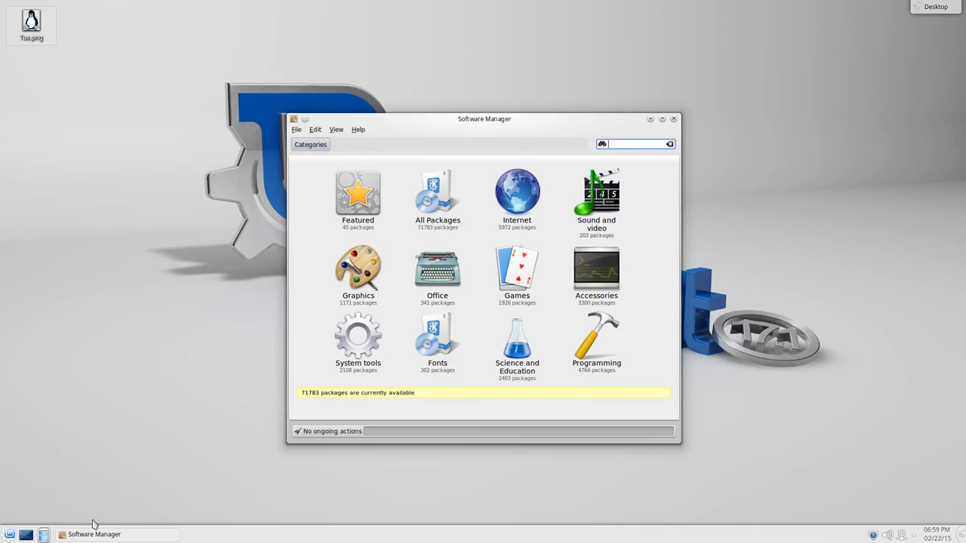
# Step: Browse the Games category in the Software Manager
pyautogui.click(9, 534)
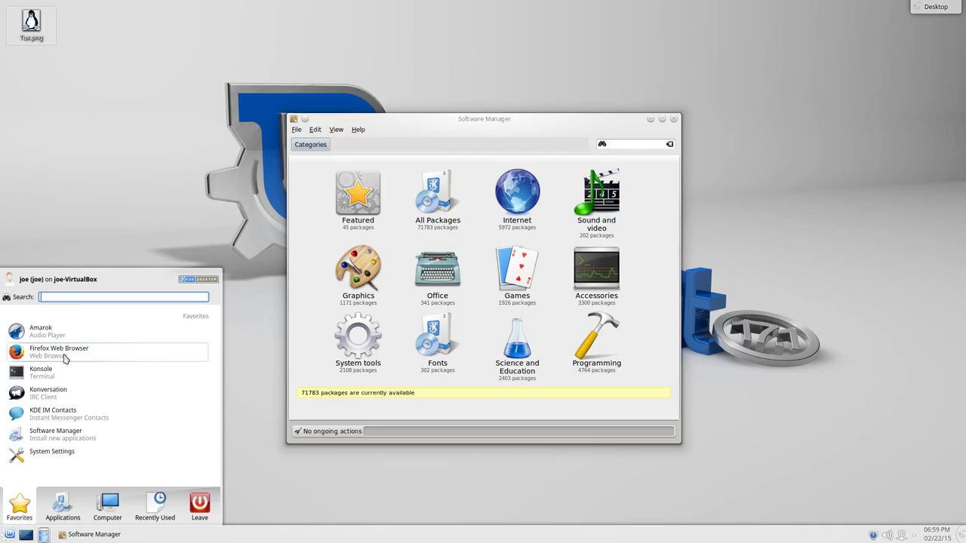
pyautogui.click(665, 344)
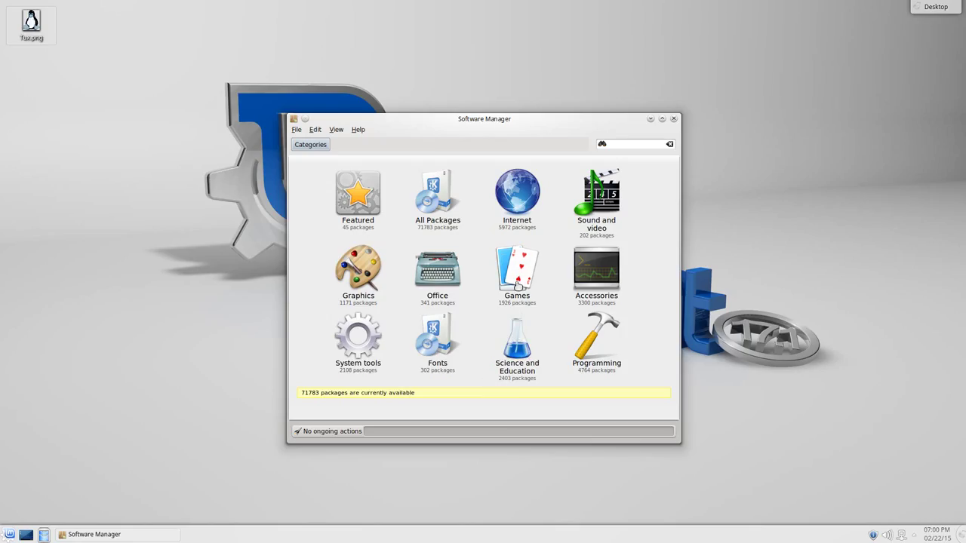
pyautogui.click(517, 284)
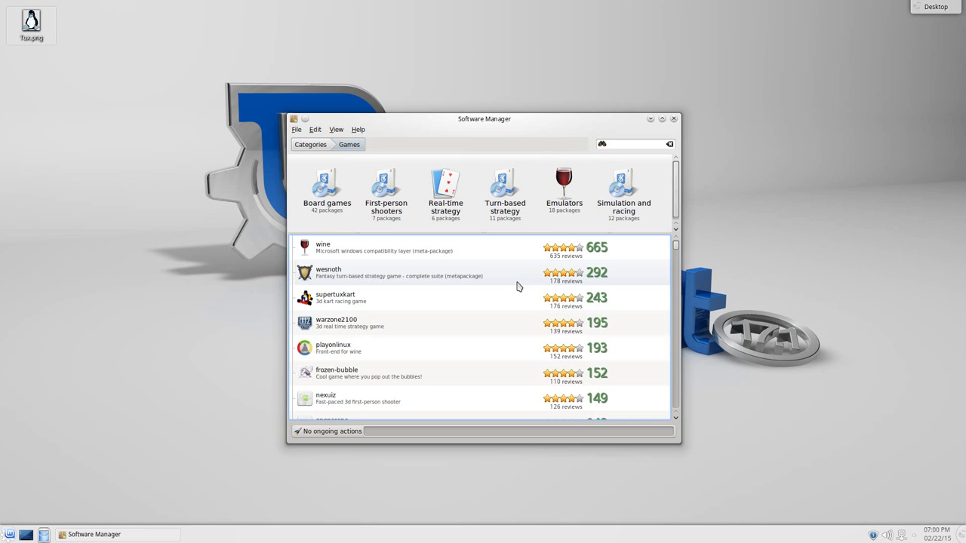
# Step: Look through the list of available game packages in the Games category
pyautogui.scroll(-3, 533, 317)
pyautogui.scroll(-8, 533, 317)
pyautogui.scroll(-10, 533, 321)
pyautogui.scroll(-5, 532, 325)
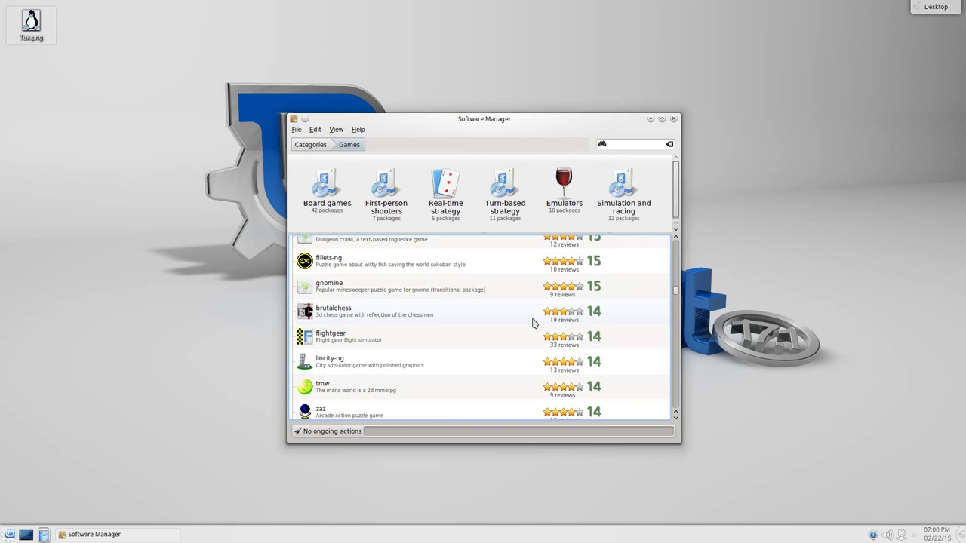
pyautogui.scroll(-3, 532, 323)
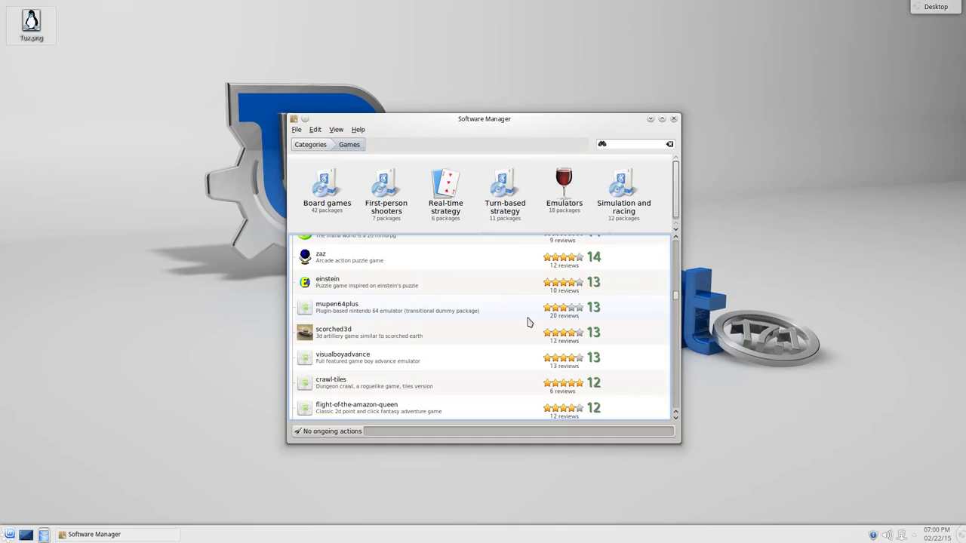
# Step: Launch SuperTux 2 from the Arcade games among the installed applications
pyautogui.click(10, 534)
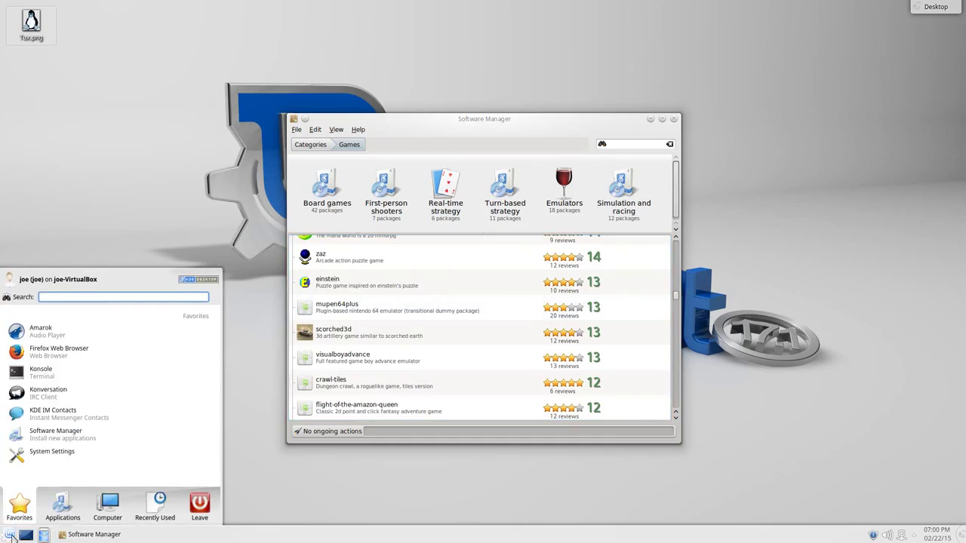
pyautogui.moveTo(45, 512)
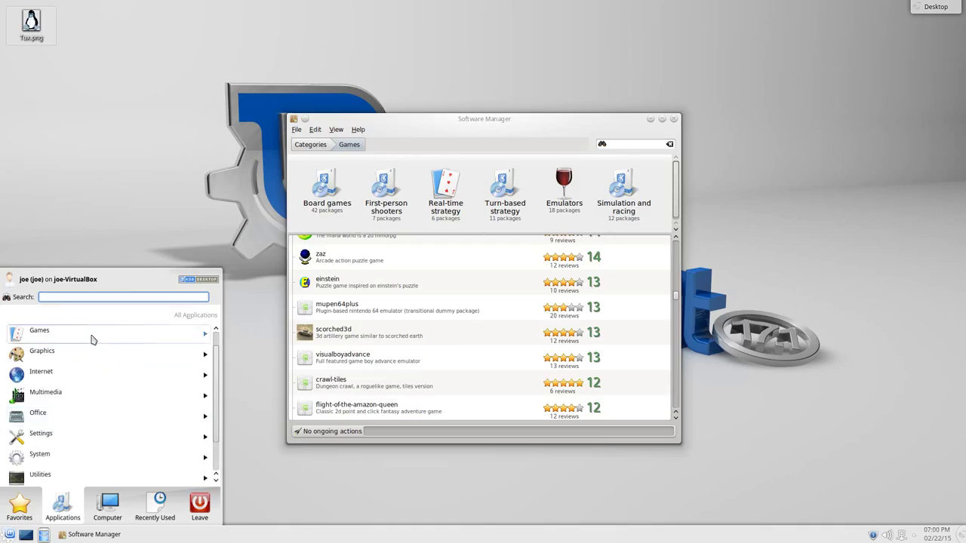
pyautogui.click(60, 332)
pyautogui.click(92, 340)
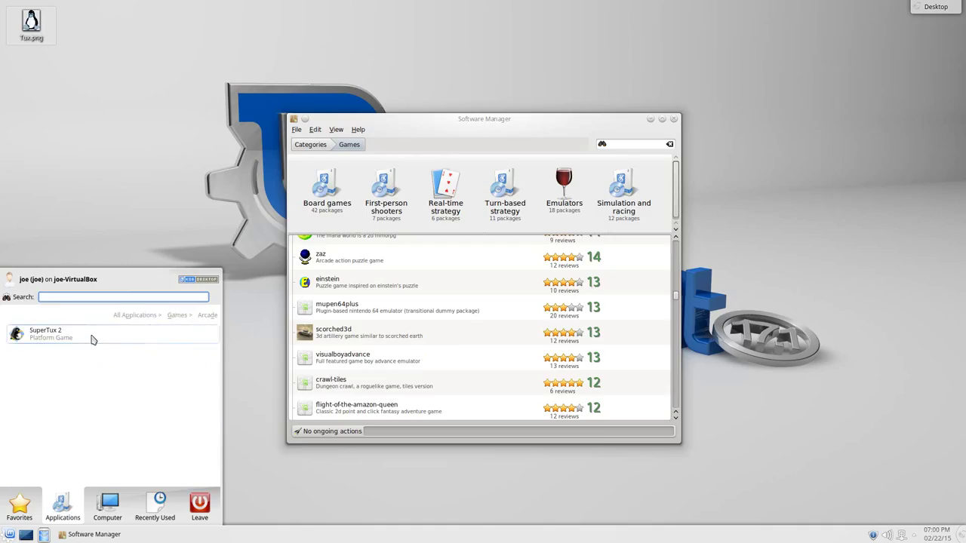
pyautogui.click(91, 340)
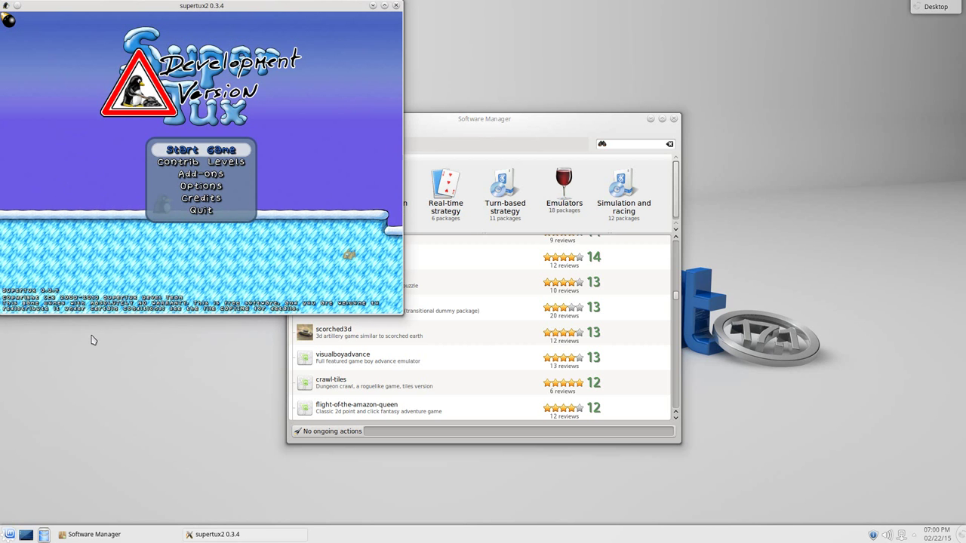
# Step: Start a game in SuperTux 2 and move its window towards the middle of the desktop
pyautogui.press('Return')
pyautogui.press('Return')
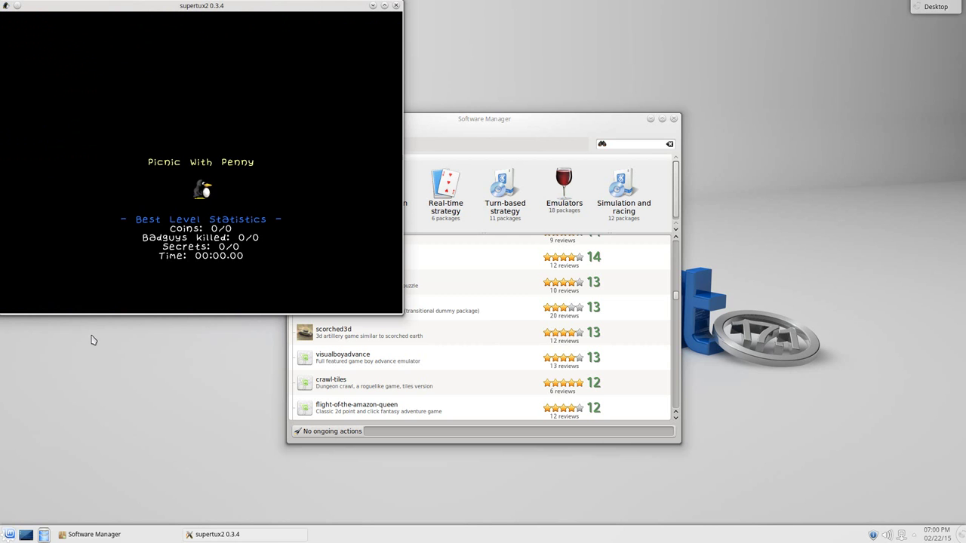
pyautogui.moveTo(173, 5); pyautogui.dragTo(405, 89)
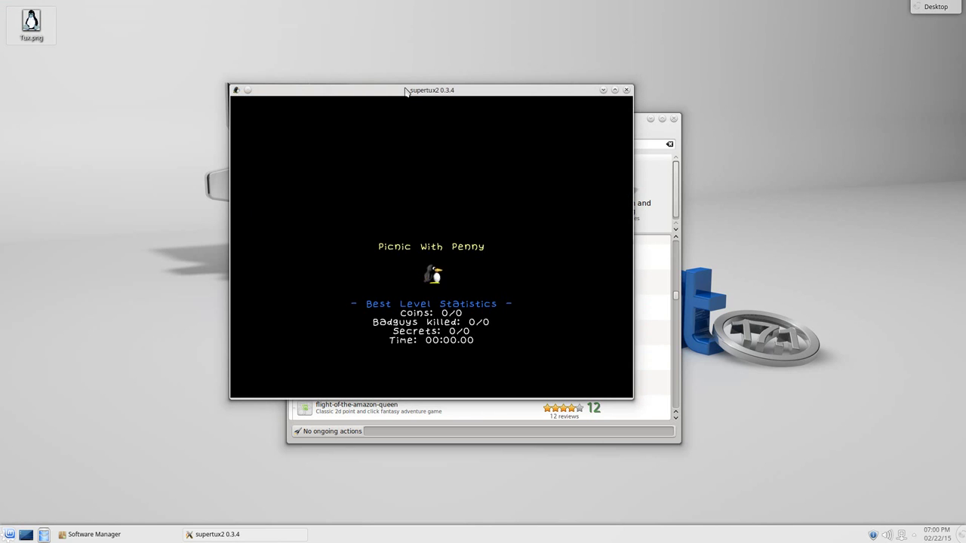
pyautogui.press('Right')
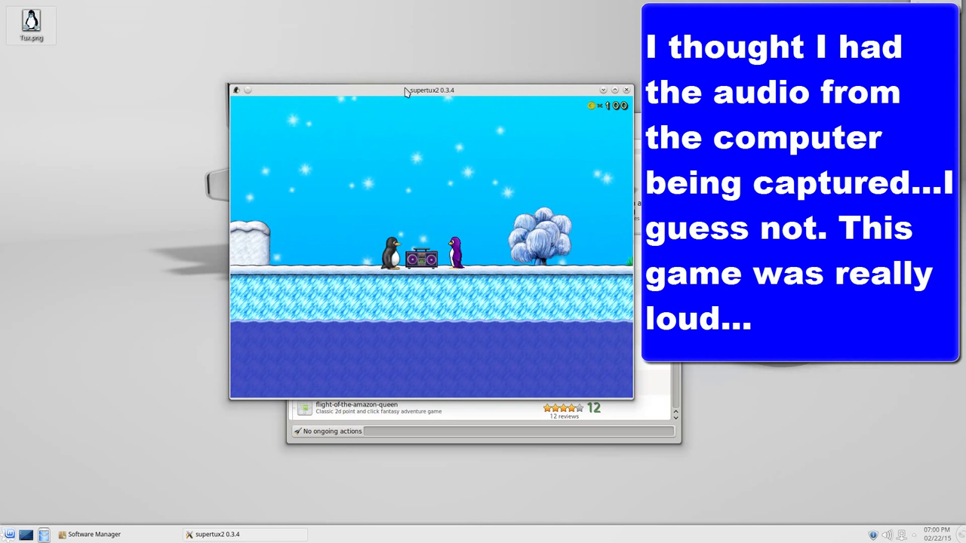
# Step: Pause the Picnic With Penny level, change an audio setting in the game options, and resume playing
pyautogui.press('Escape')
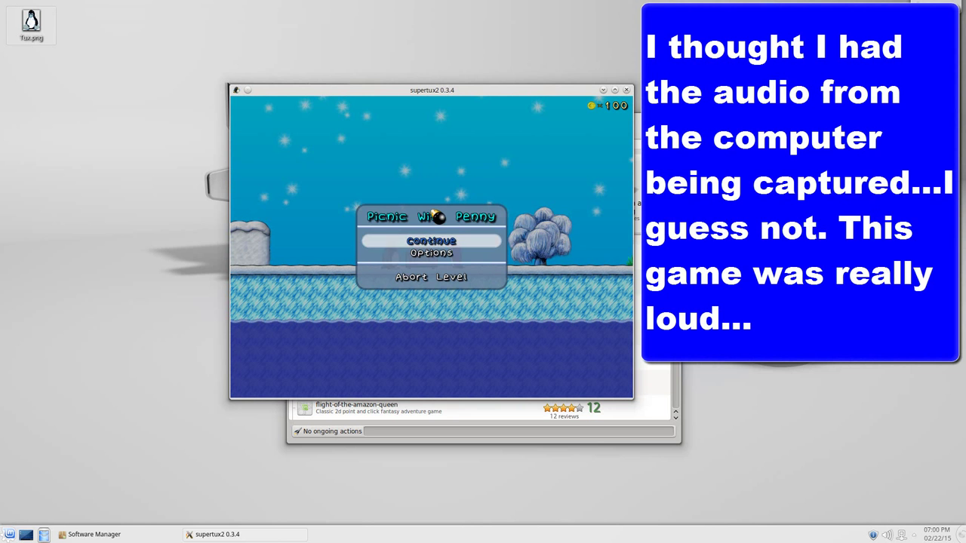
pyautogui.click(464, 254)
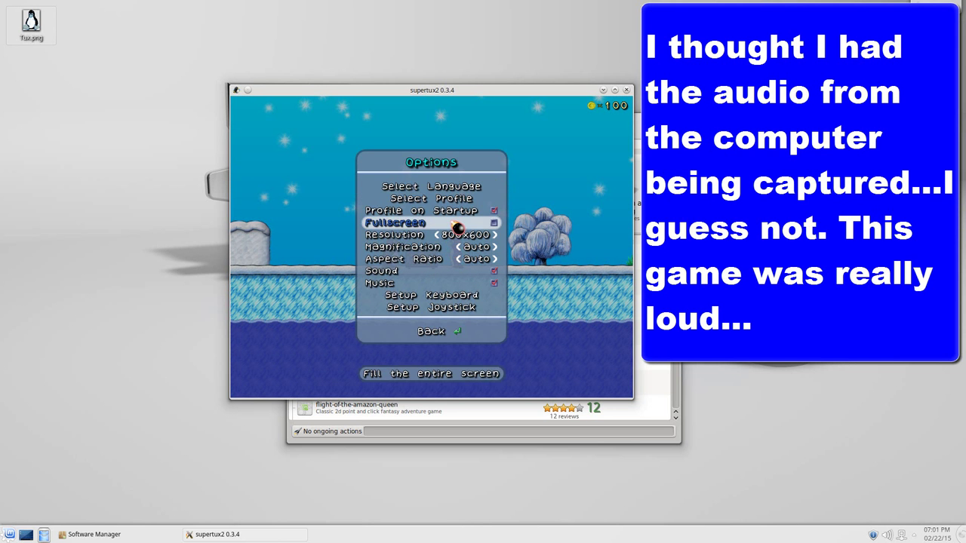
pyautogui.click(449, 279)
pyautogui.click(451, 332)
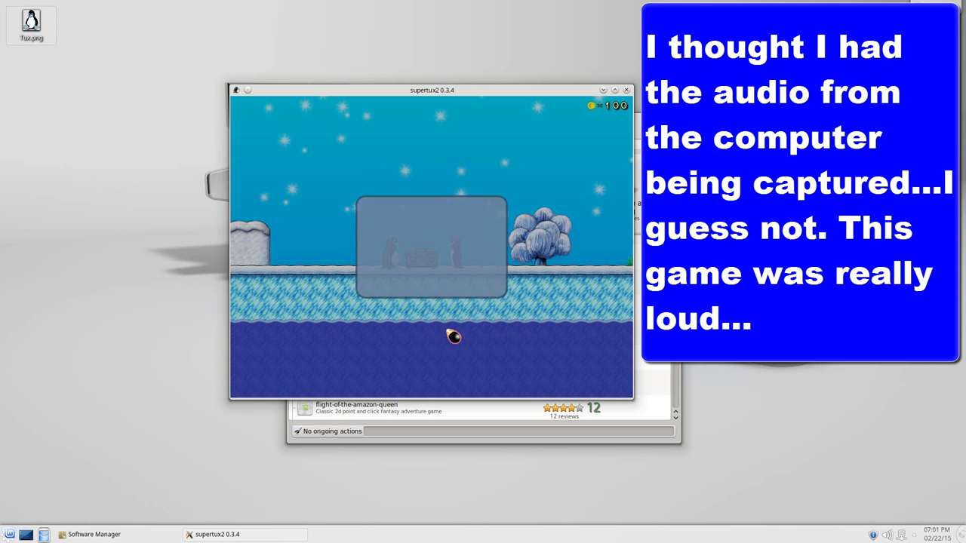
pyautogui.click(459, 317)
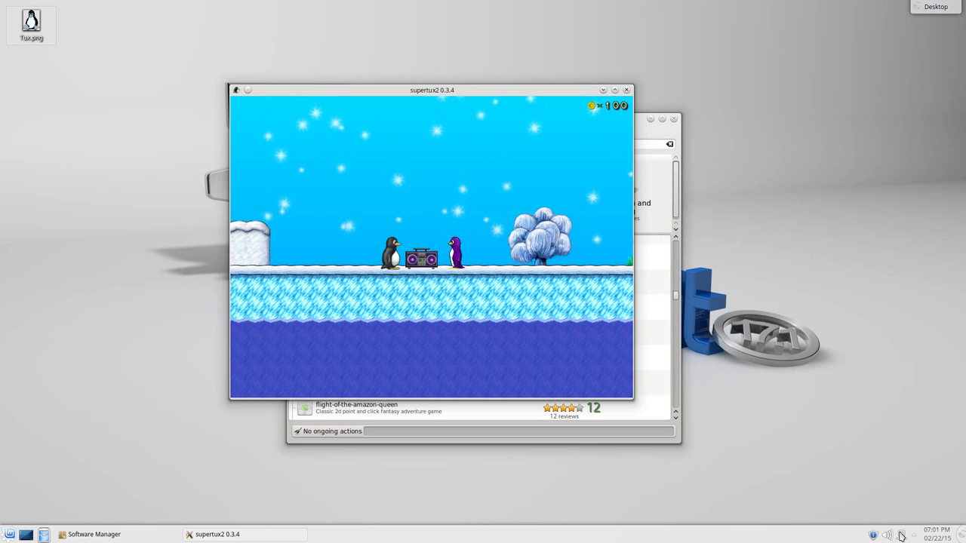
# Step: Set the system volume to 28%, lower the SuperTux 2 playback stream to about a quarter, and close the volume mixer
pyautogui.scroll(2, 890, 536)
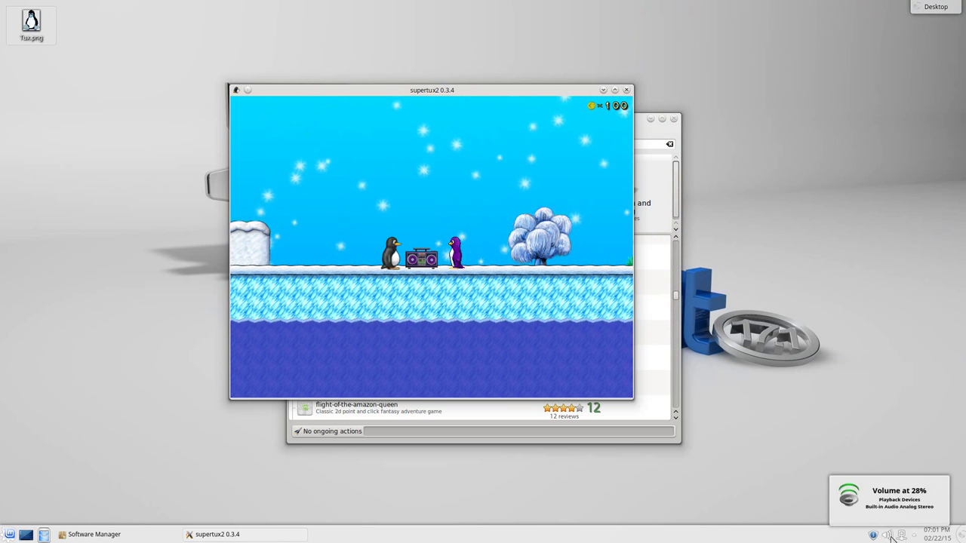
pyautogui.click(889, 535)
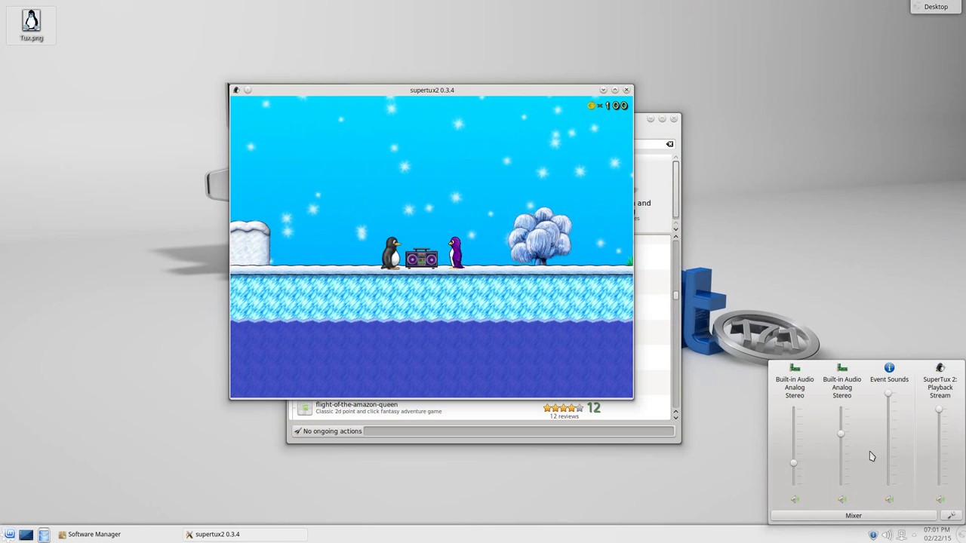
pyautogui.moveTo(941, 416); pyautogui.dragTo(942, 468)
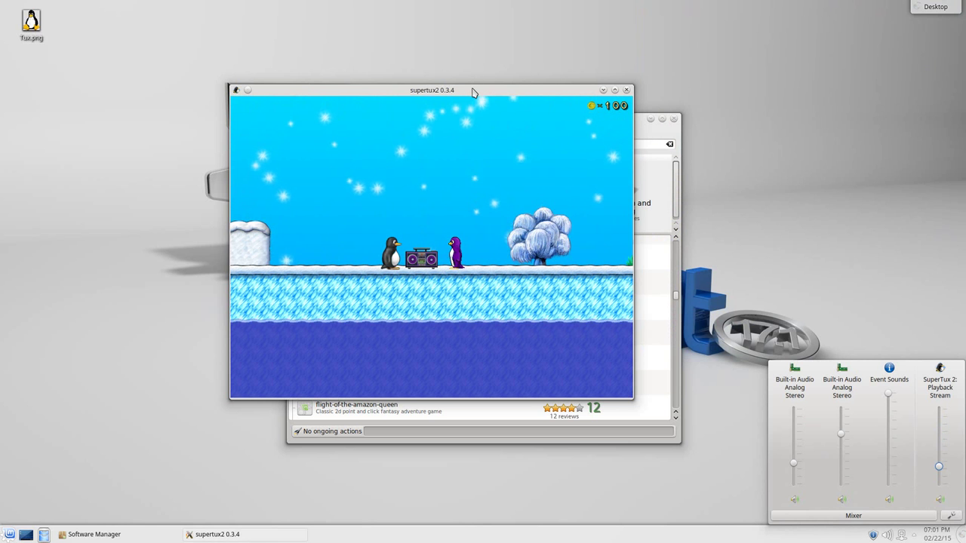
pyautogui.click(775, 480)
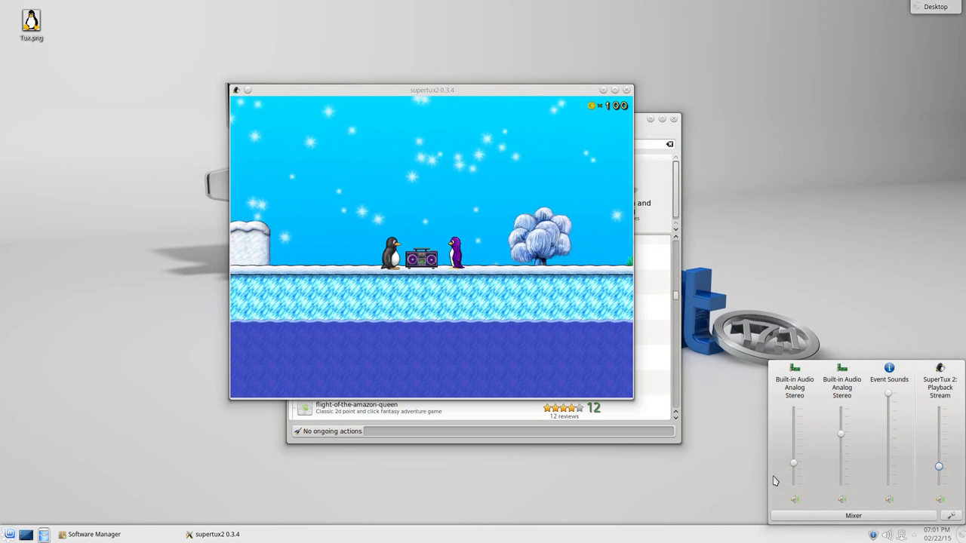
pyautogui.rightClick(729, 504)
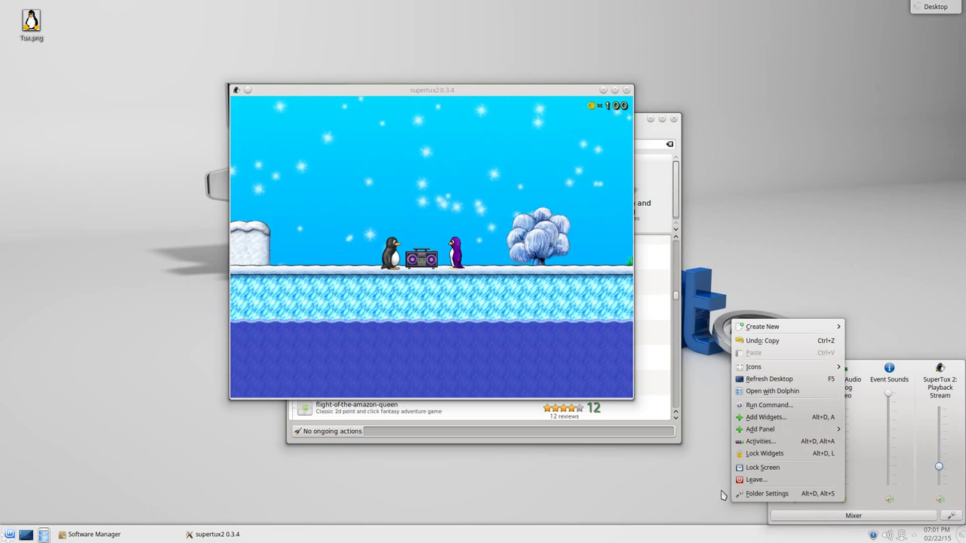
pyautogui.click(721, 492)
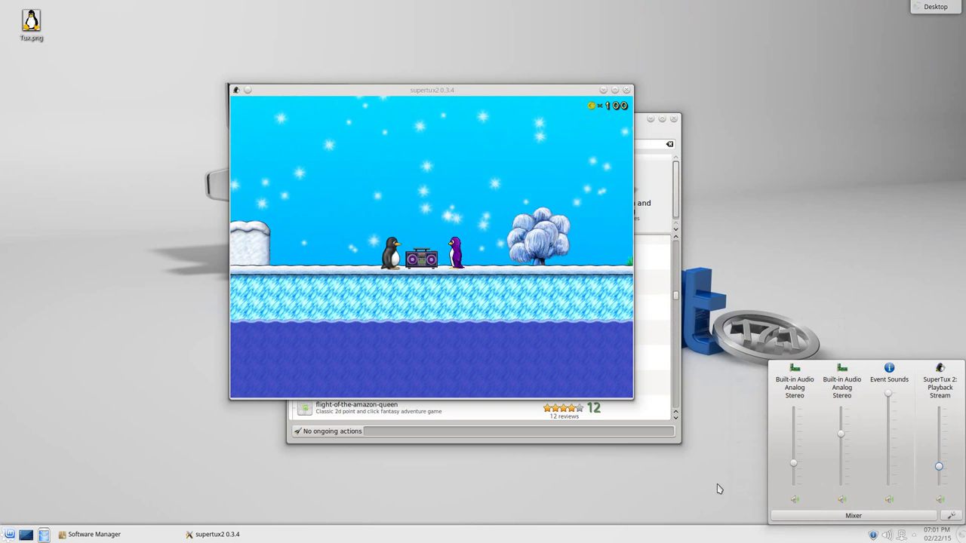
pyautogui.click(892, 532)
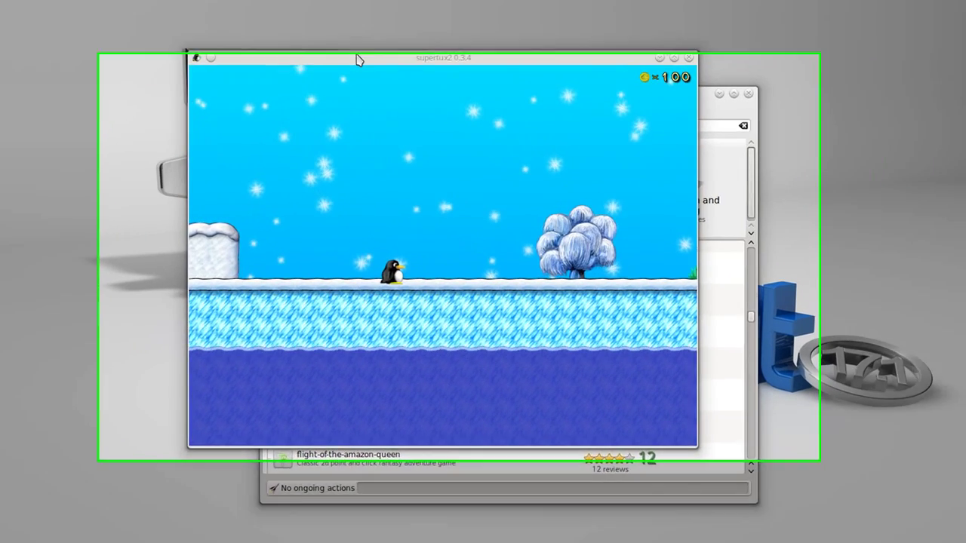
# Step: Shift the game window slightly, guide the penguin through the intro level to the world map, and start the Welcome to Antarctica level
pyautogui.moveTo(362, 90); pyautogui.dragTo(393, 94)
pyautogui.moveTo(394, 10); pyautogui.dragTo(445, 22)
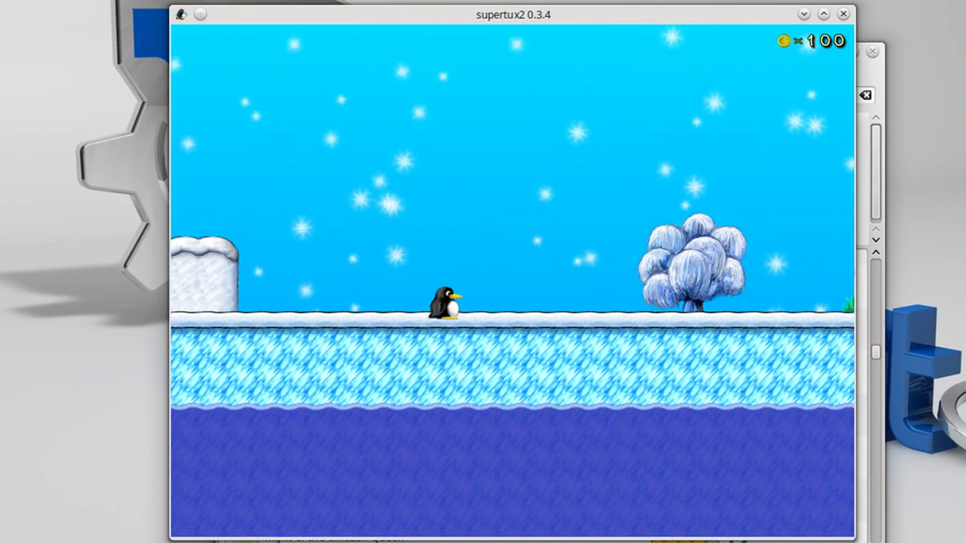
pyautogui.press('Right')
pyautogui.press('Right')
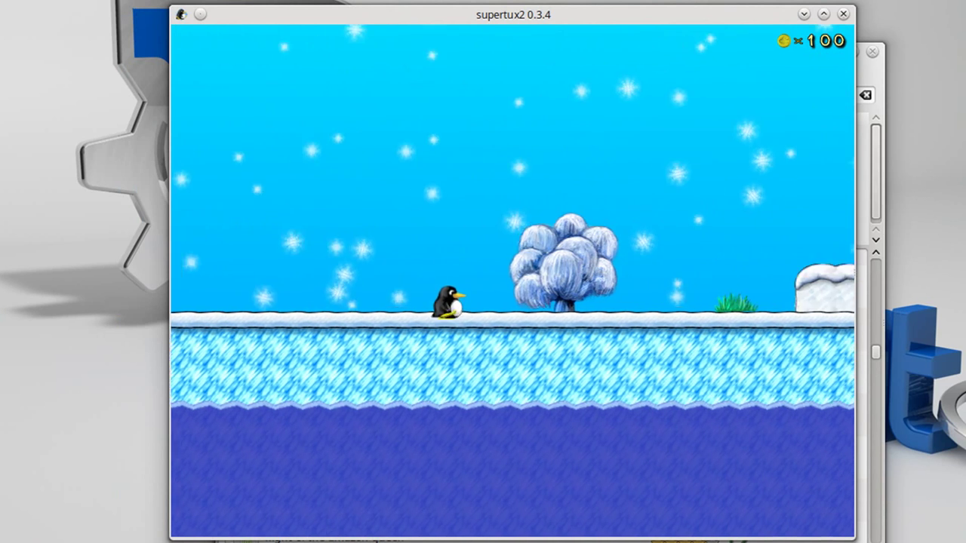
pyautogui.press('space')
pyautogui.press('Right')
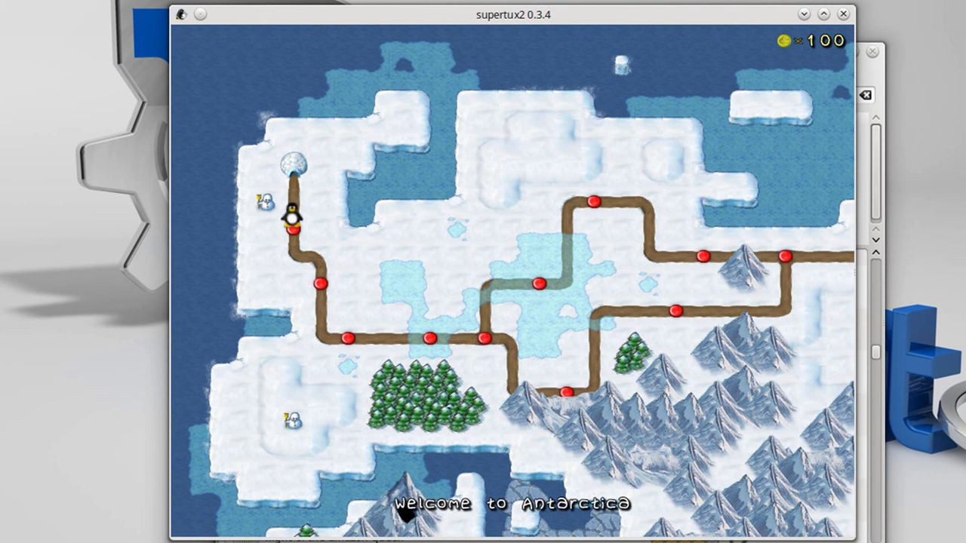
pyautogui.press('Return')
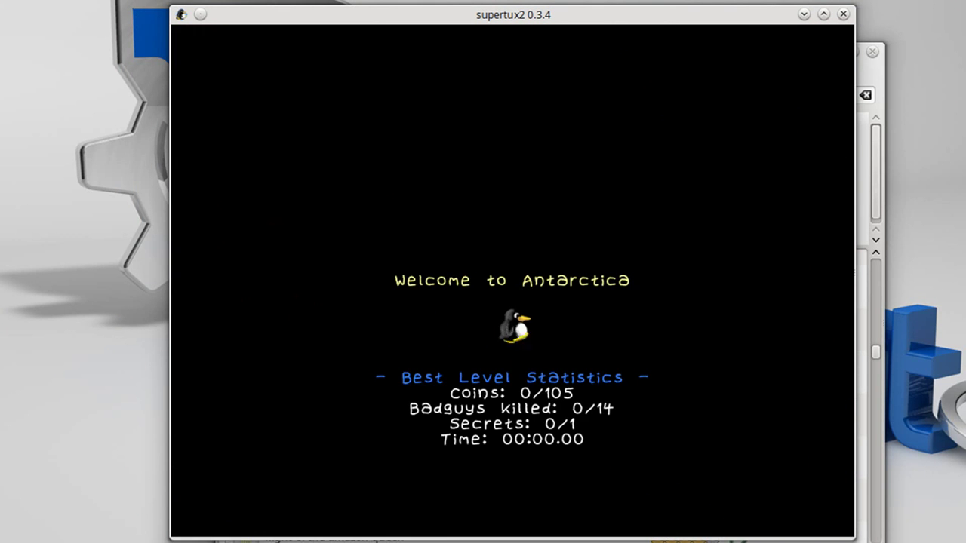